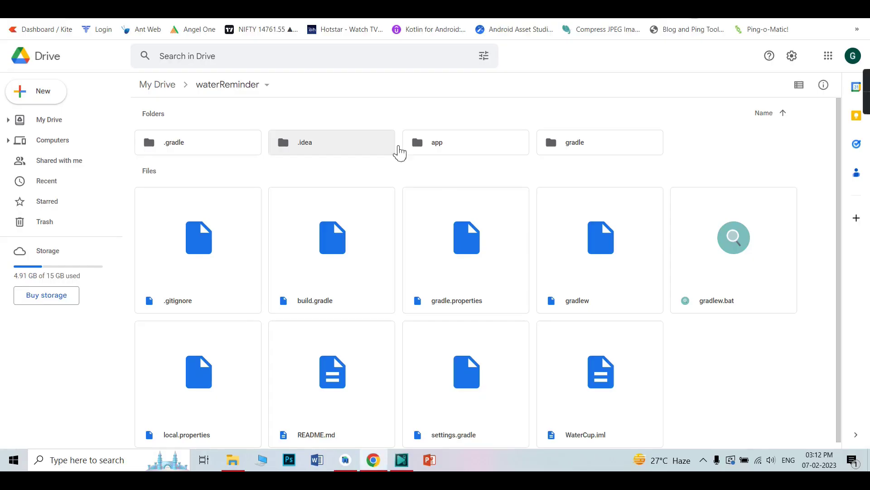
Select all folders and files in the waterReminder Drive folder and download them.
key(ctrl+a)
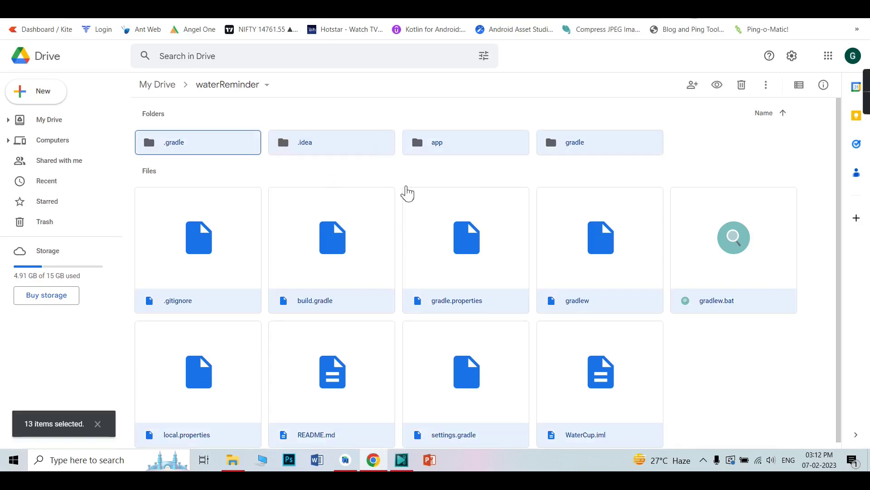
click(405, 180)
drag(133, 126, 805, 430)
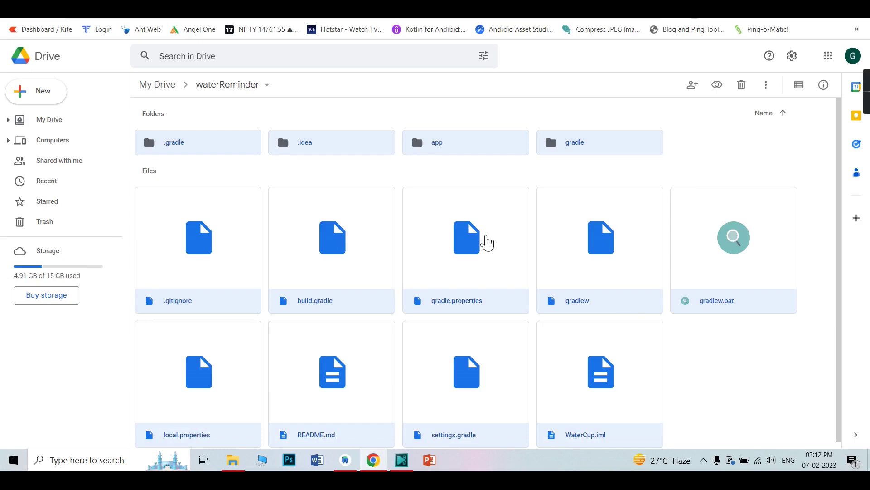
right_click(485, 241)
click(516, 367)
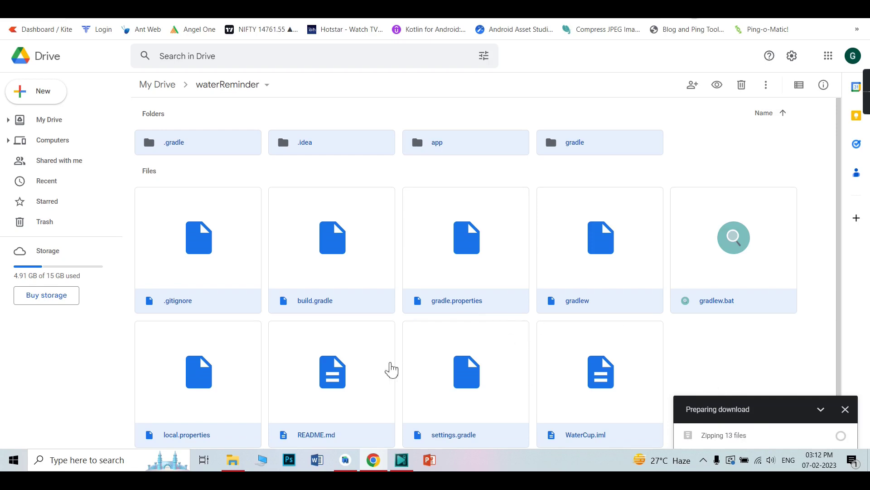
click(349, 459)
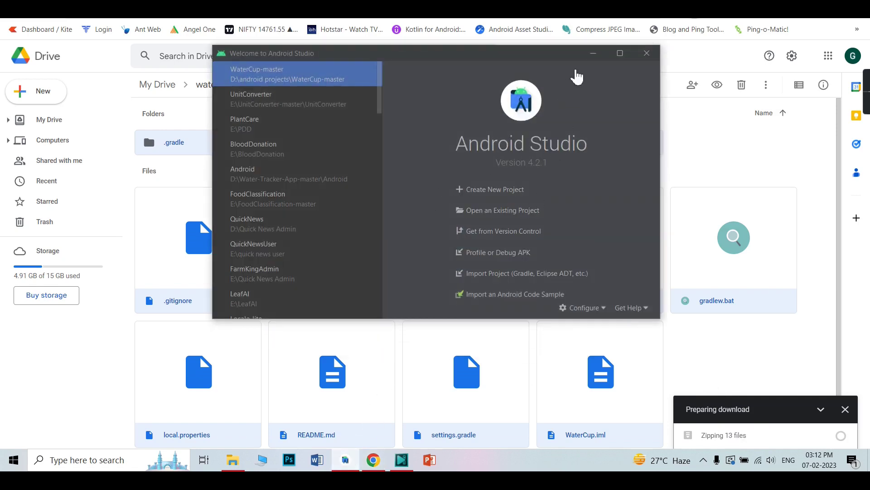
click(593, 54)
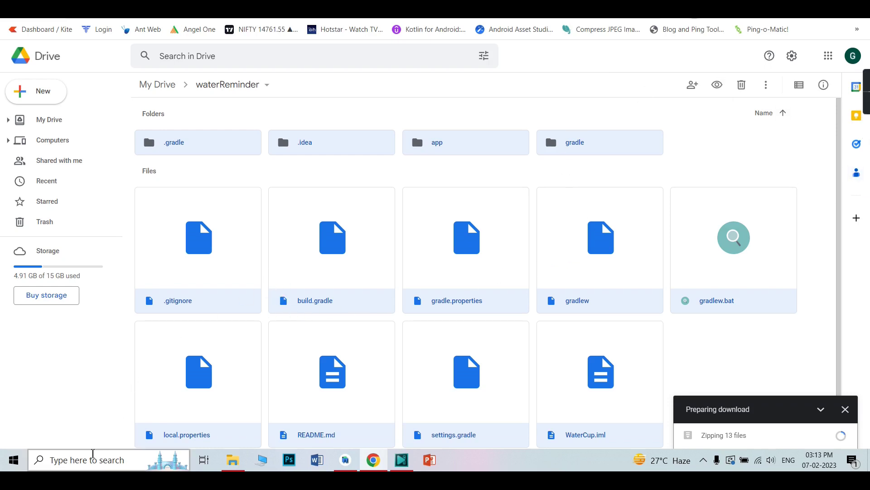
Open a blank Notepad document and move its window fully into view over the browser.
click(93, 454)
text(no)
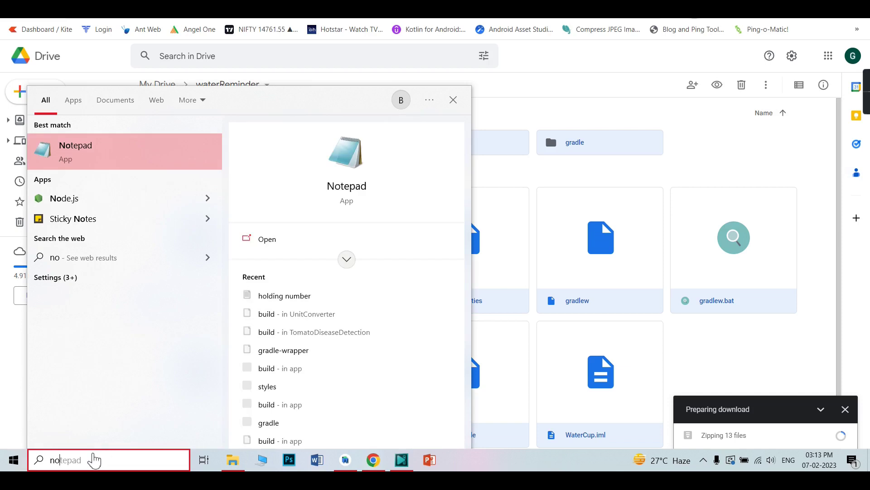
key(Return)
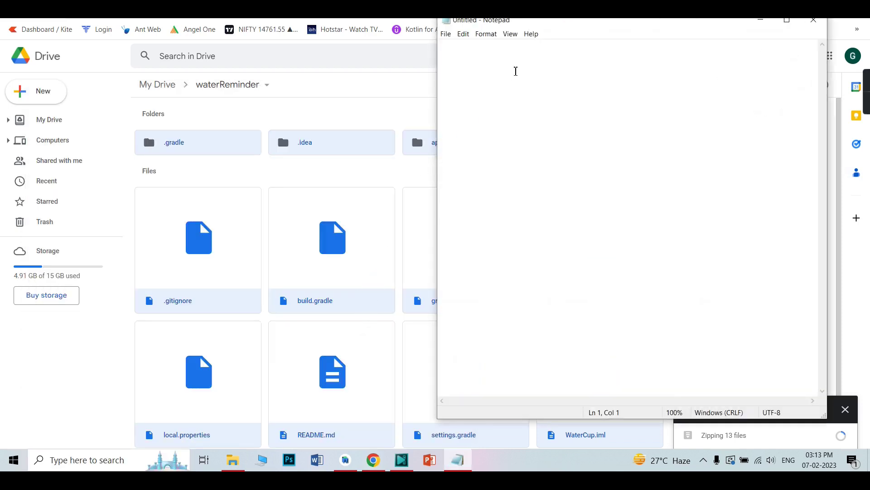
drag(550, 26, 423, 42)
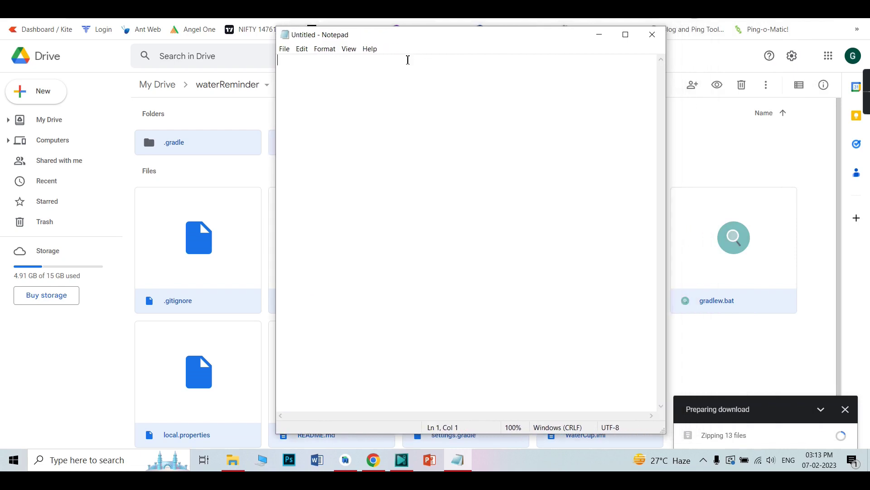
Write the notes "Select all and download" and "Download as Zip file." on separate lines with blank space between them.
text(Selec)
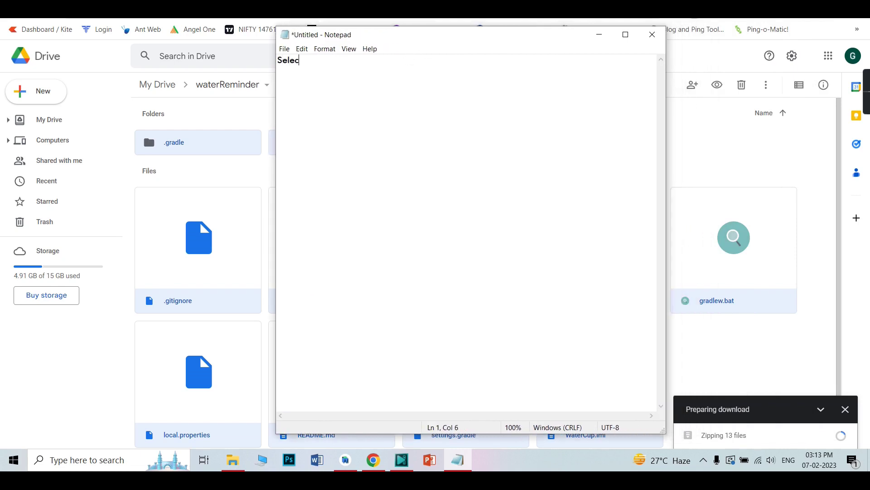
text(t all and do)
text(wnload   )
text(Down)
text(l)
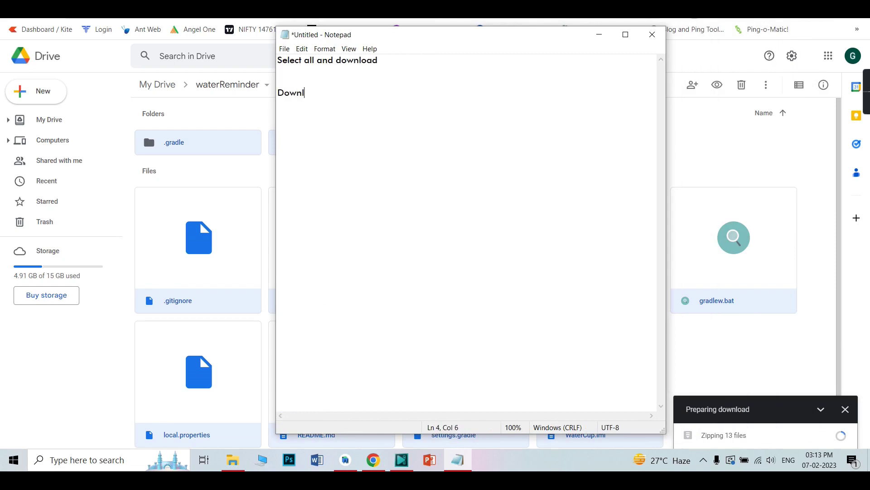
text(oad as Zip)
text( file)
Add the line "Copy that zip file and extract it inside a folder" with blank lines below it, and minimize Notepad.
text(Cp)
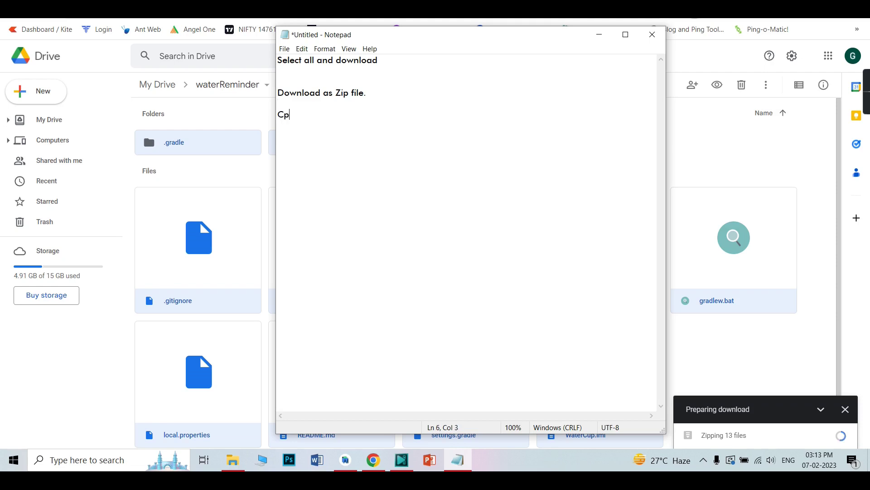
key(BackSpace)
text(opy thtat)
key(BackSpace)
key(BackSpace)
key(BackSpace)
text(at zip file and e)
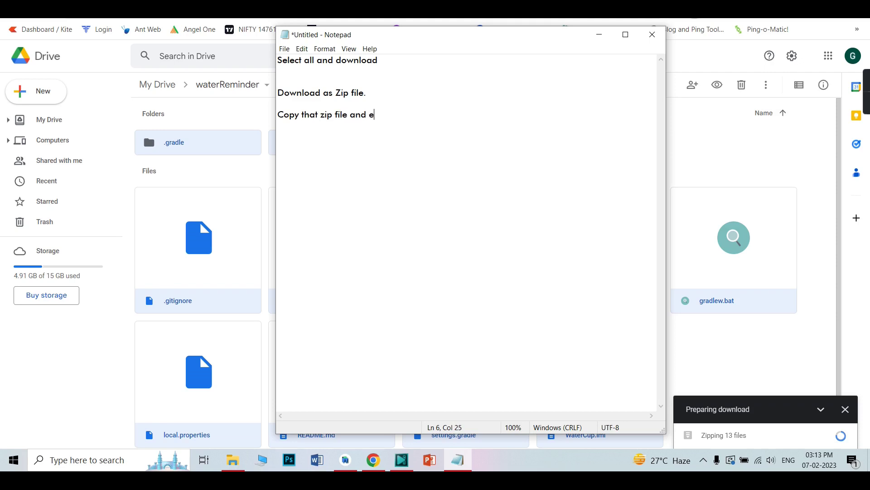
text(xtract it in a)
key(BackSpace)
key(BackSpace)
key(BackSpace)
text(side a folder)
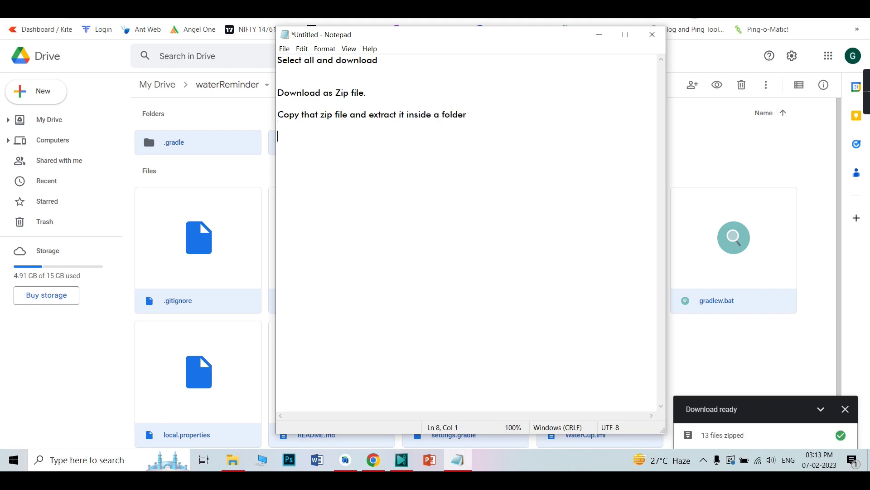
key(Return)
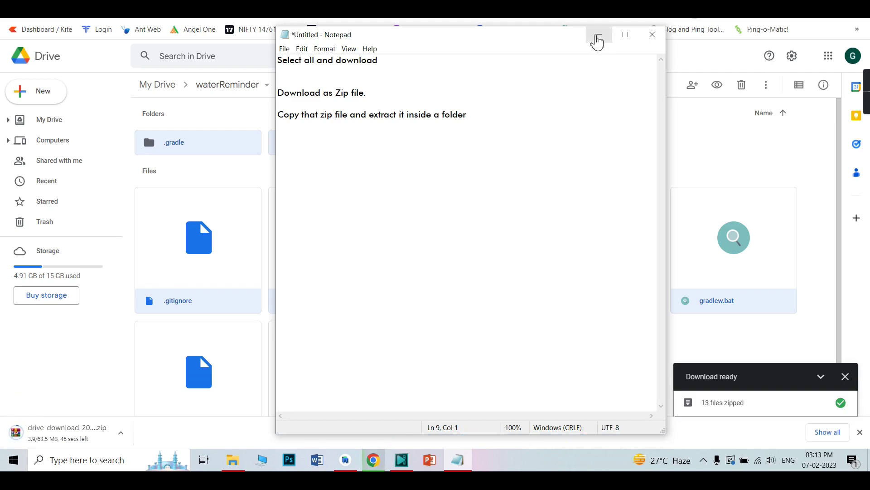
click(598, 42)
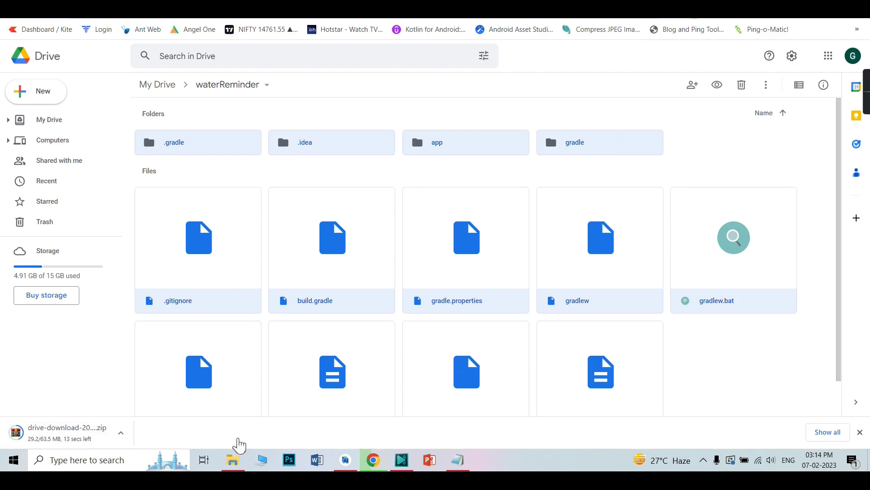
Open the Downloads folder in File Explorer, and return to Chrome to check the zip's download progress.
click(229, 467)
click(64, 128)
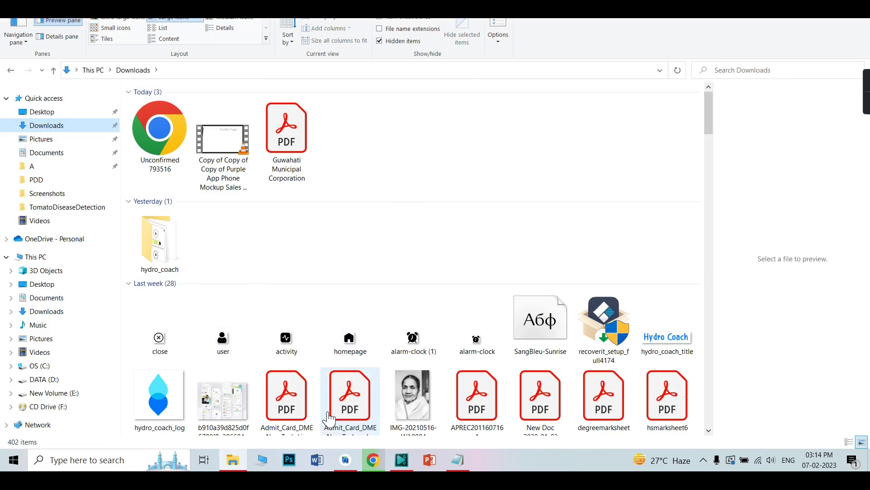
click(371, 457)
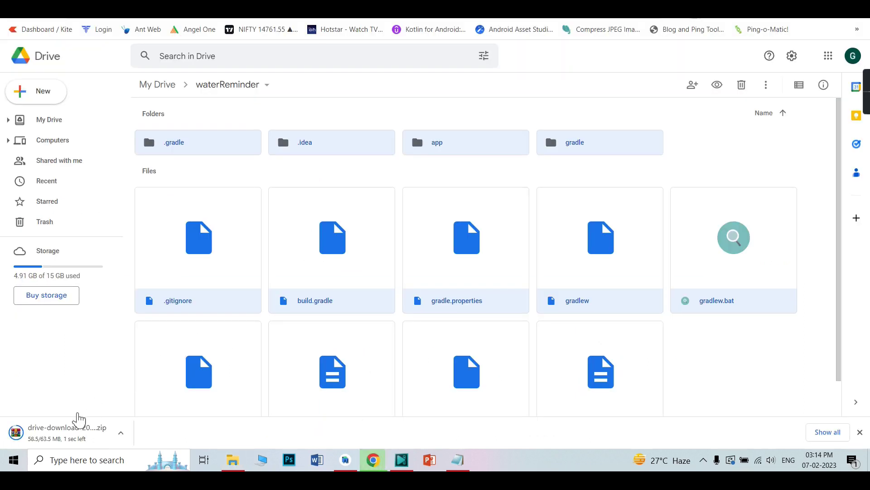
Open a second File Explorer window and go to New Volume (E:).
click(235, 457)
right_click(240, 455)
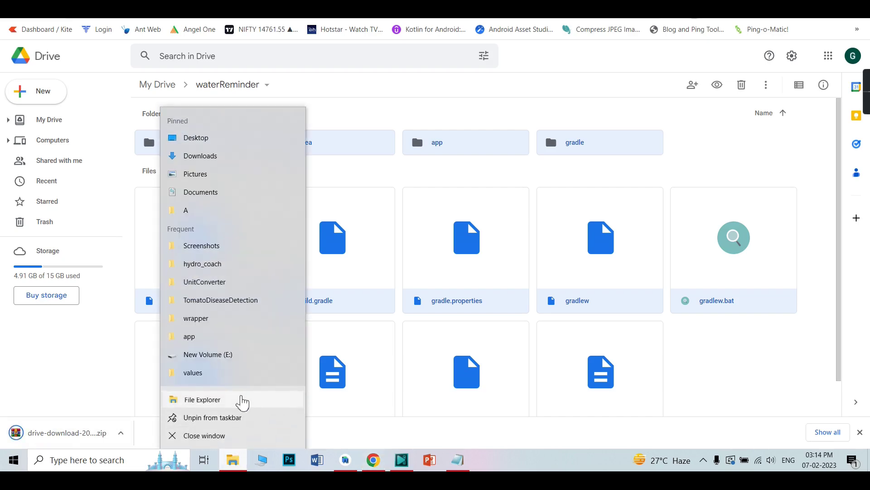
click(243, 400)
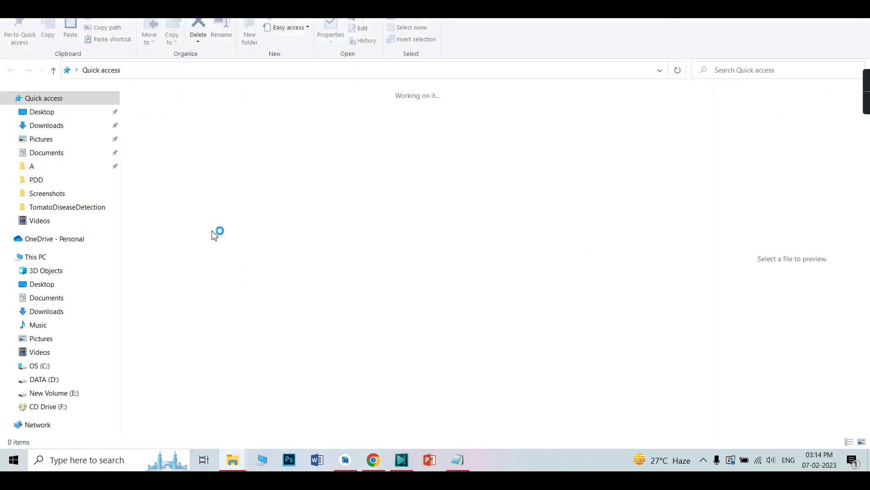
click(73, 392)
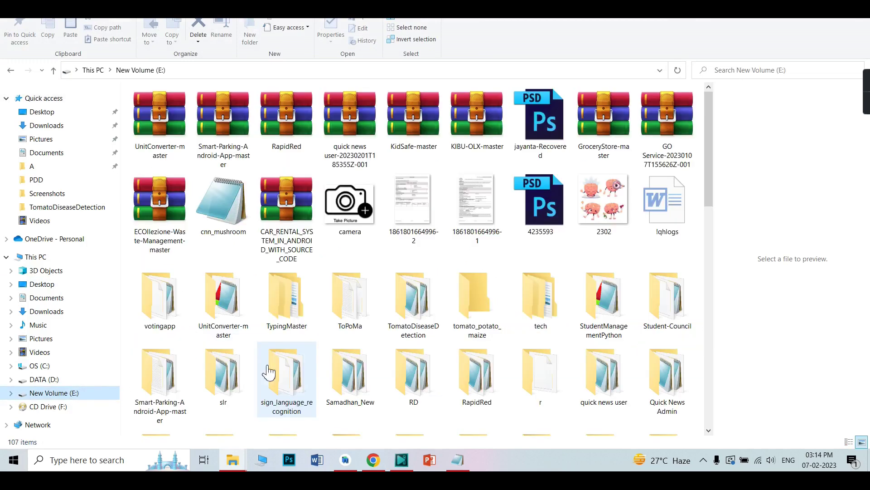
Create a folder named WaterReminder on New Volume (E:) and open it.
right_click(250, 416)
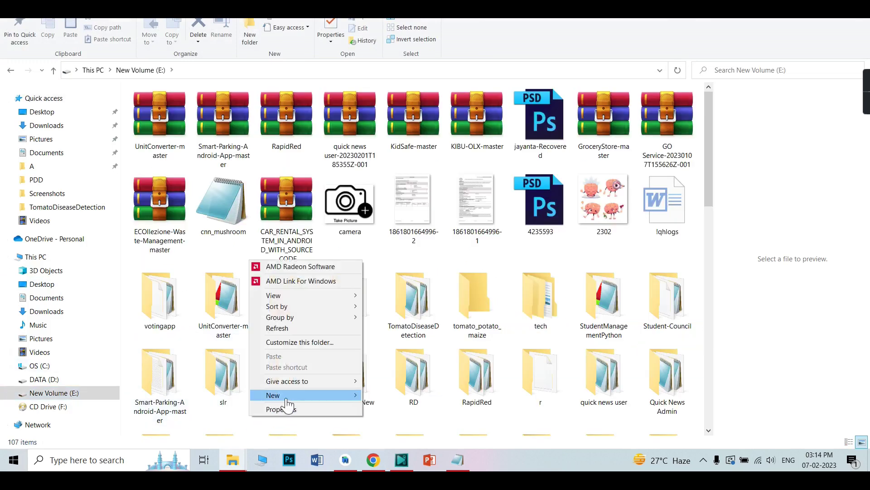
mouse_move(283, 398)
click(389, 286)
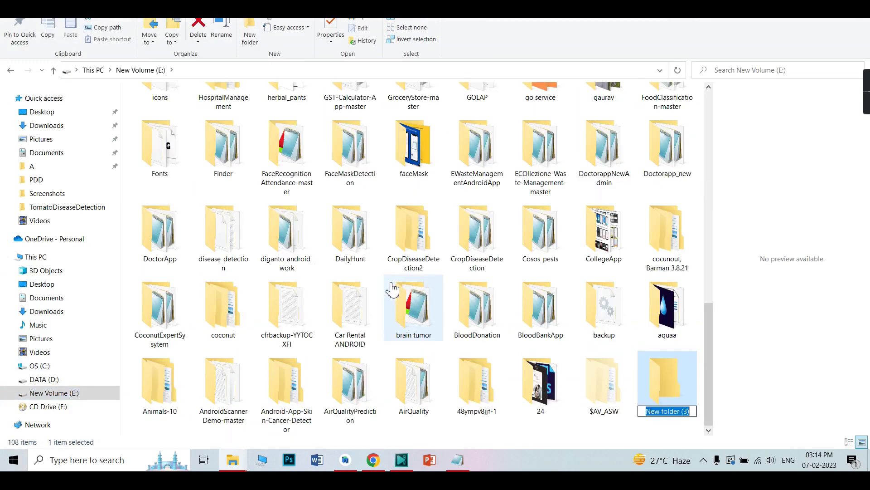
text(WaterR)
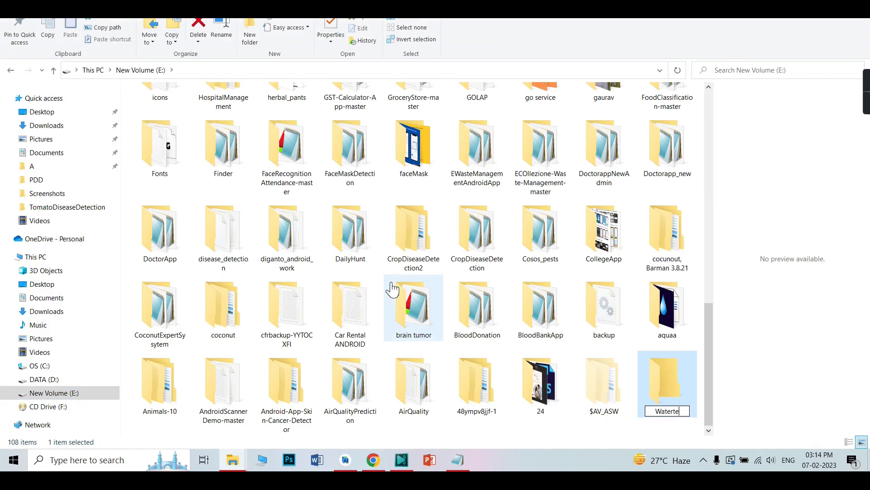
text(eminder)
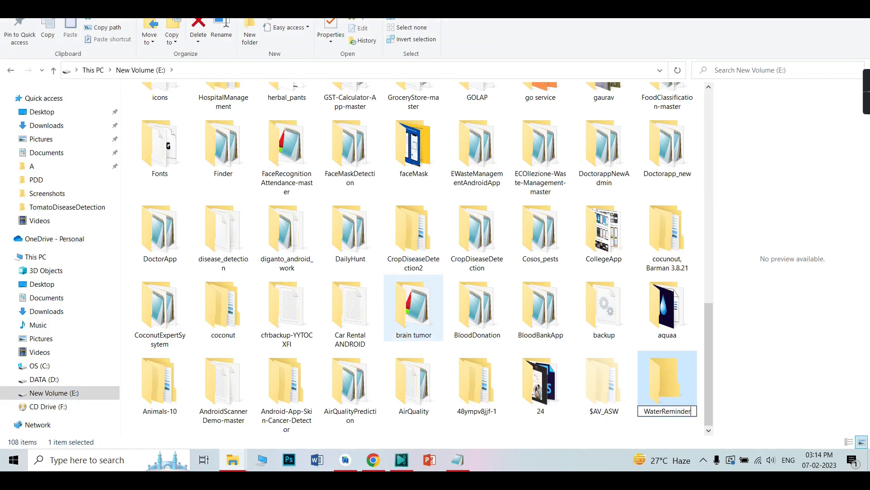
key(Return)
key(Return)
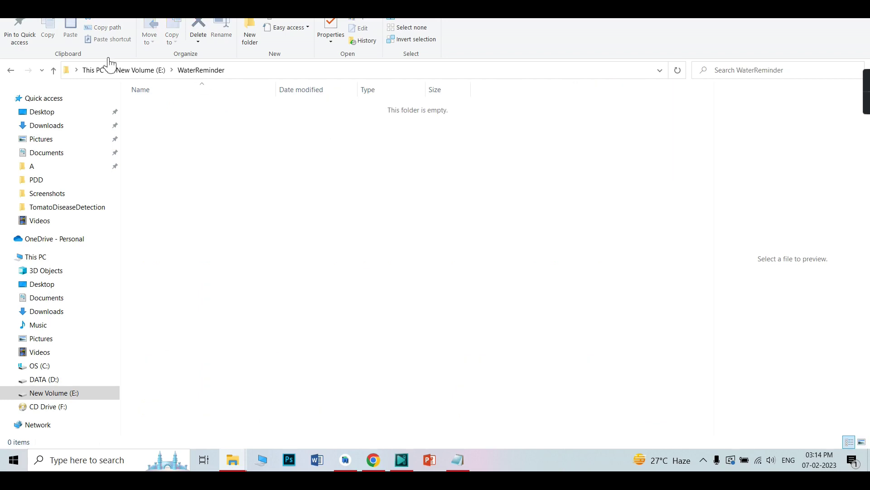
Copy the drive-download zip from Downloads into the WaterReminder folder on E: and extract its contents there.
mouse_move(232, 460)
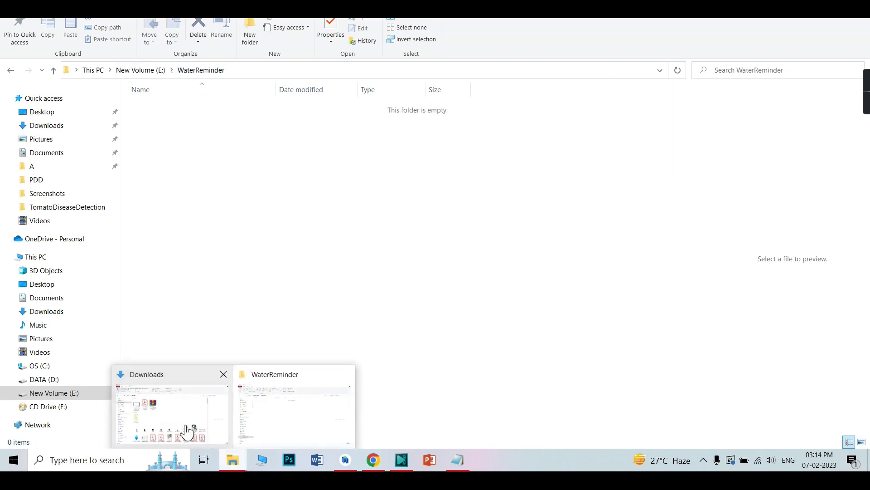
click(182, 408)
click(270, 165)
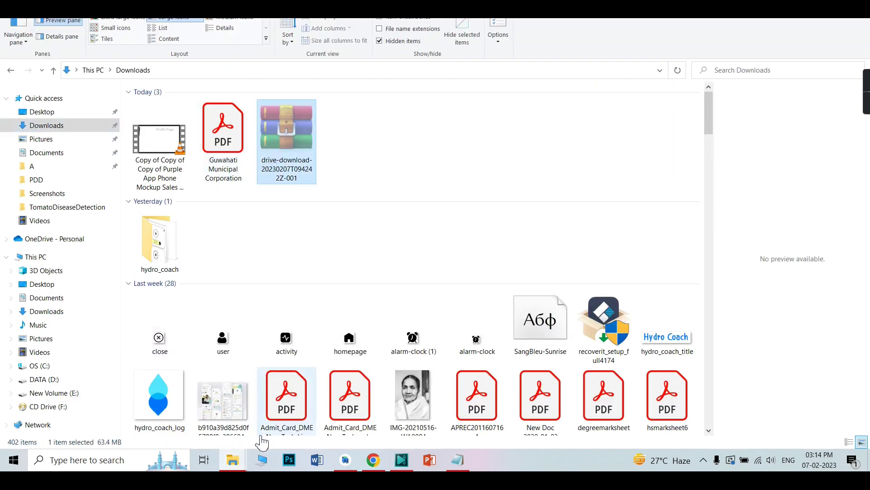
mouse_move(235, 460)
click(297, 406)
key(ctrl+v)
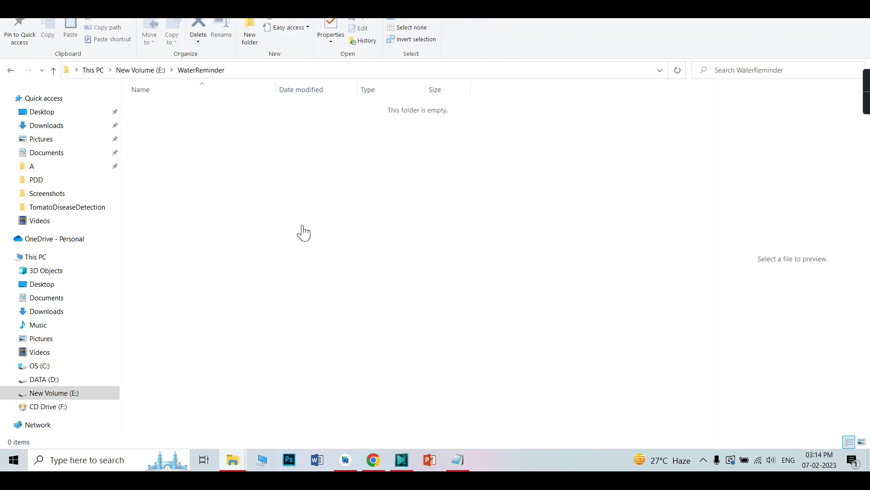
right_click(189, 109)
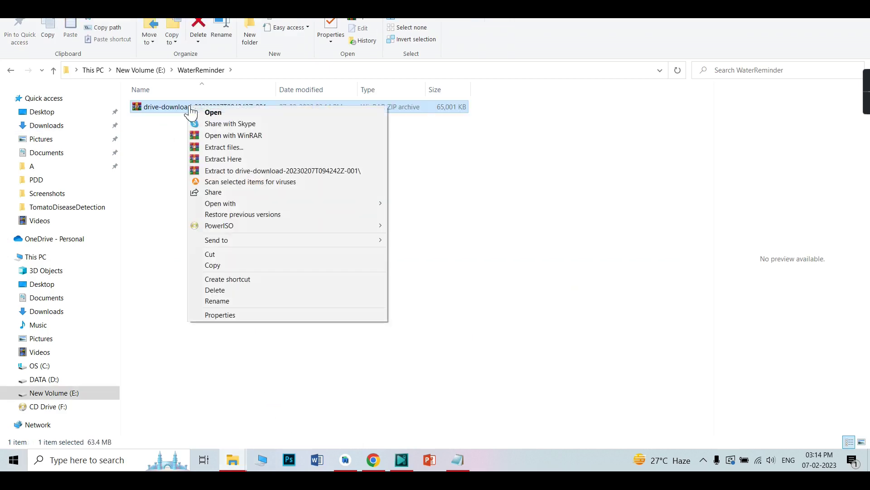
click(242, 161)
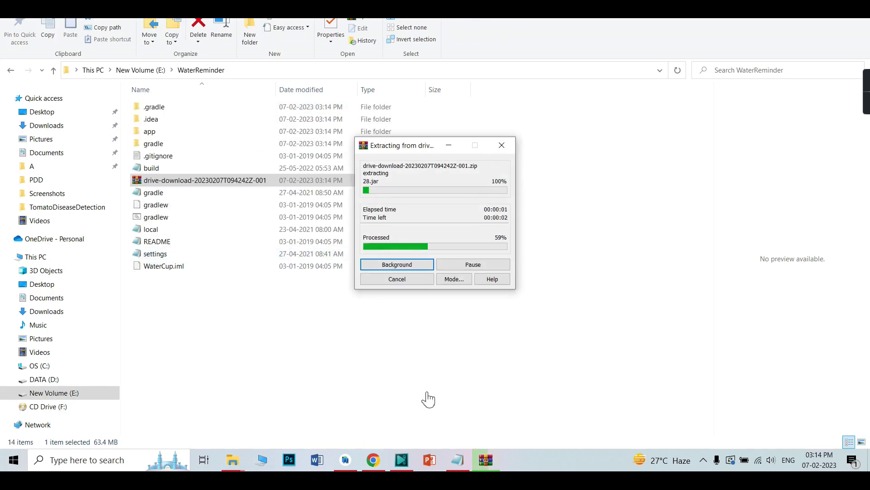
Add "now Open Android Studio and Open the Folder that is WaterReminder" to the Notepad notes and highlight the folder name.
click(459, 463)
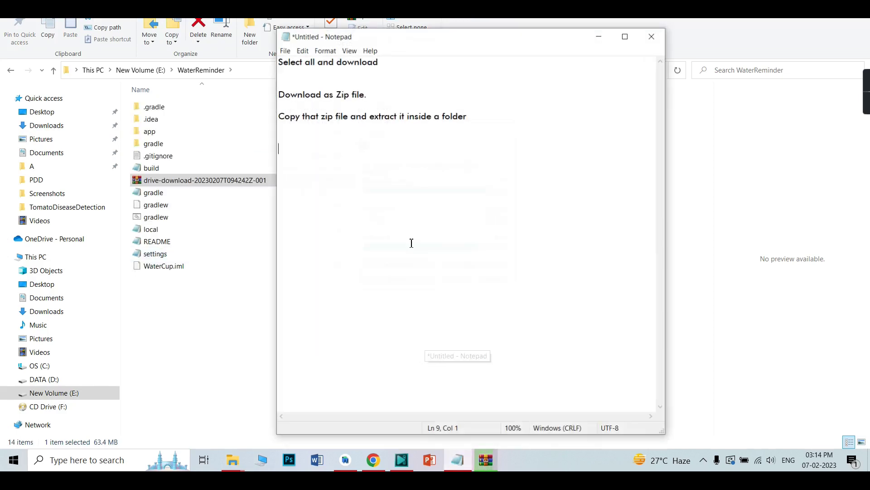
text(now )
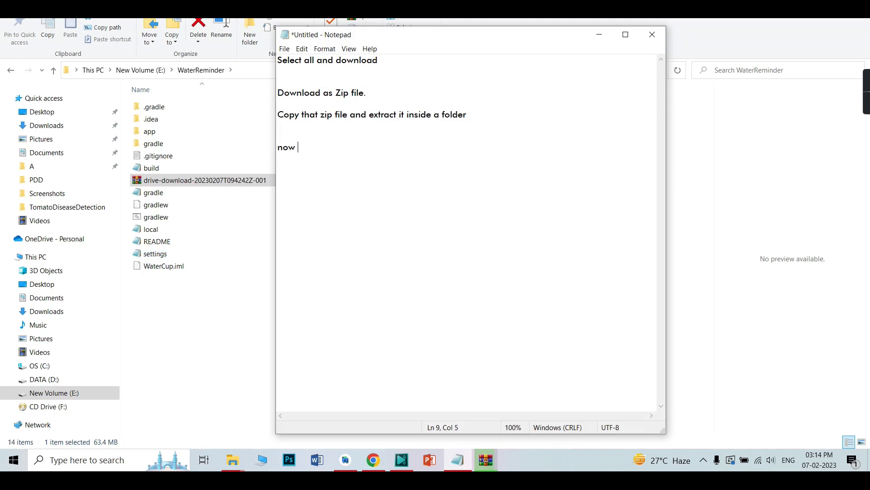
text(Open Android Studio and)
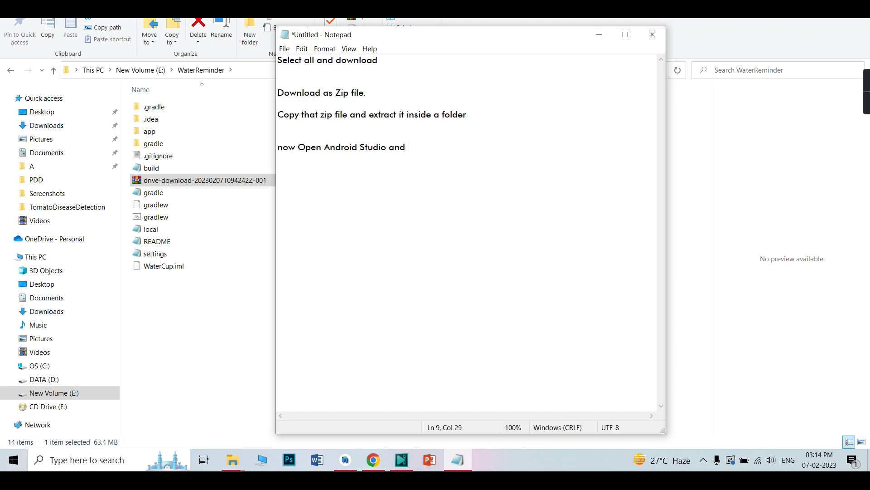
text( Open the)
text(Folder tha)
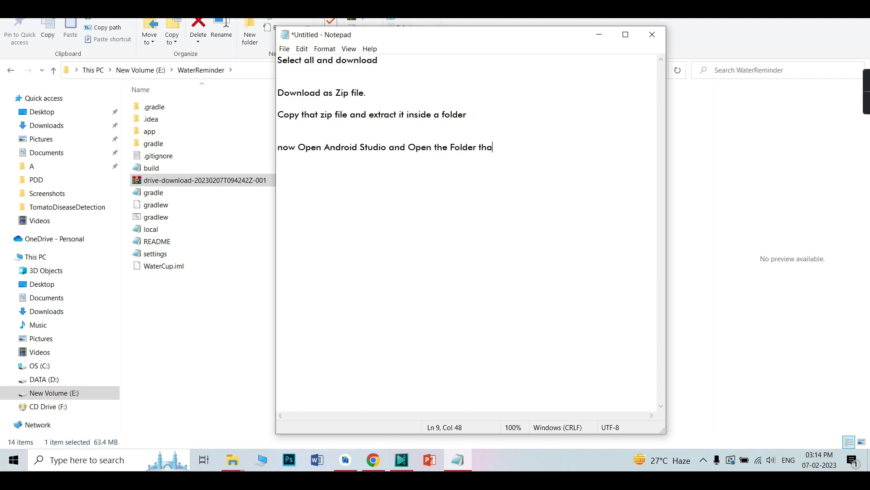
text(t is WaterReminder)
drag(507, 147, 569, 147)
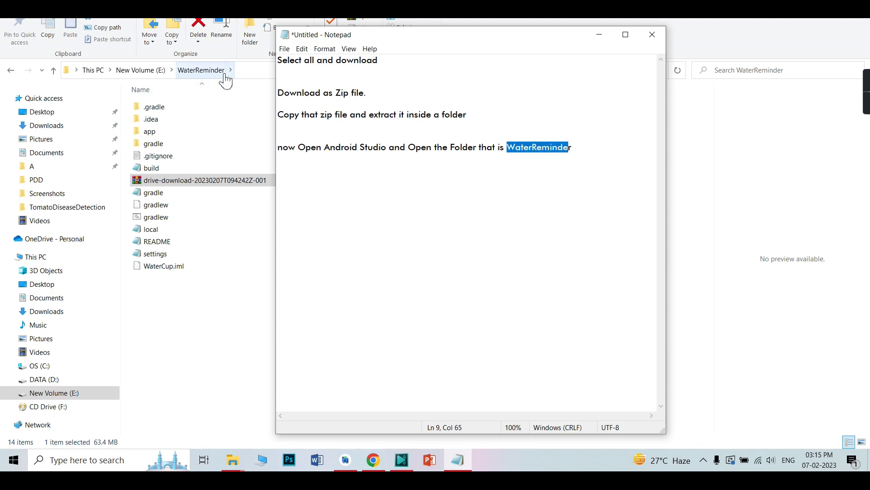
Switch to Android Studio and open the existing project folder E:\WaterReminder.
click(599, 35)
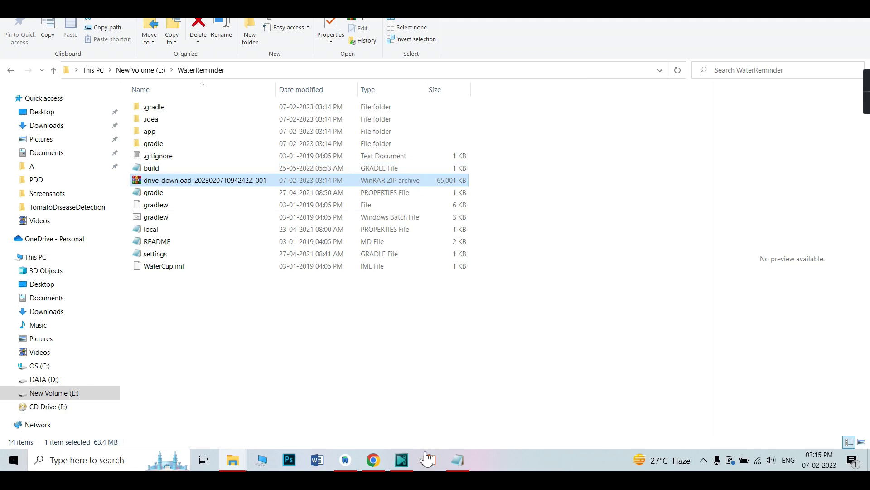
click(346, 460)
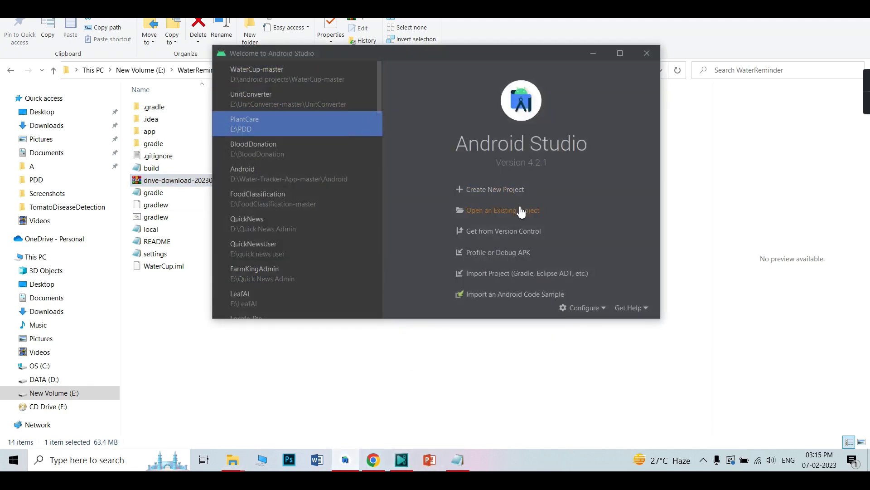
click(510, 218)
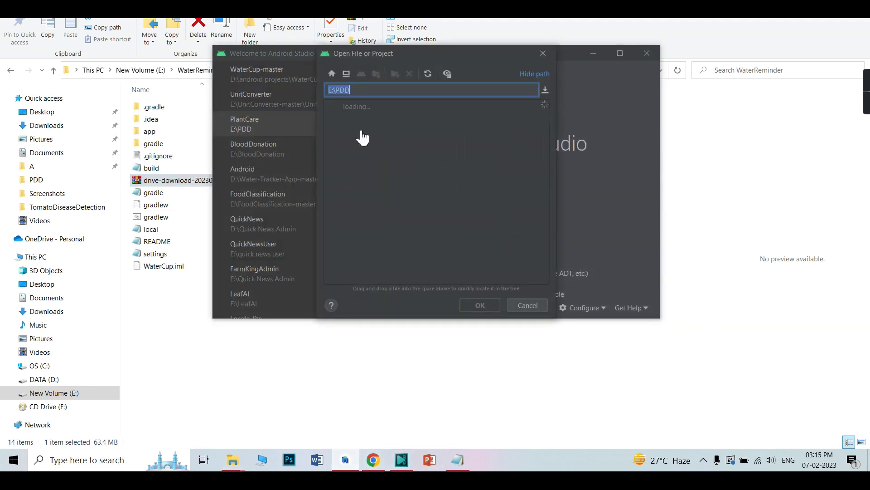
scroll(356, 142, up, 5)
scroll(355, 145, up, 10)
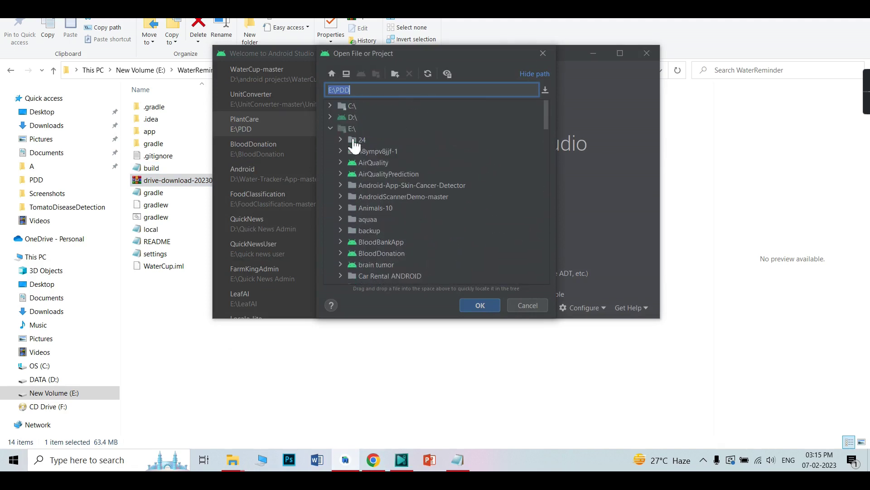
click(330, 129)
click(330, 129)
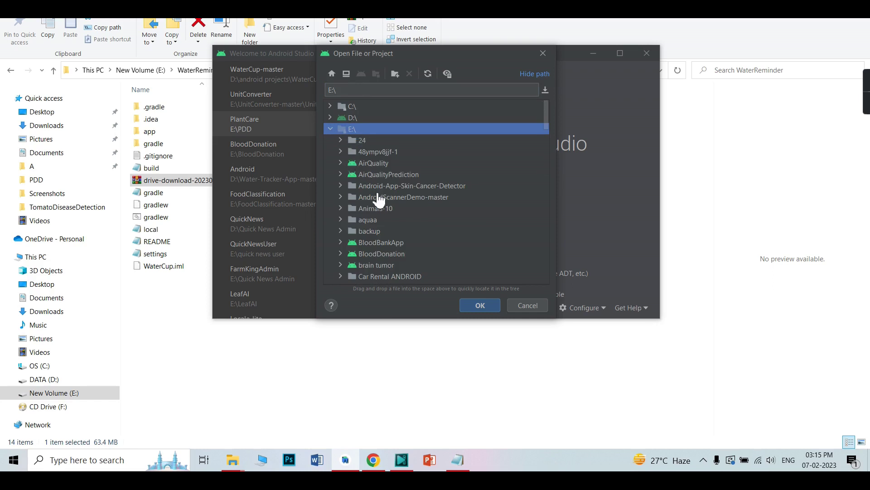
scroll(379, 200, down, 12)
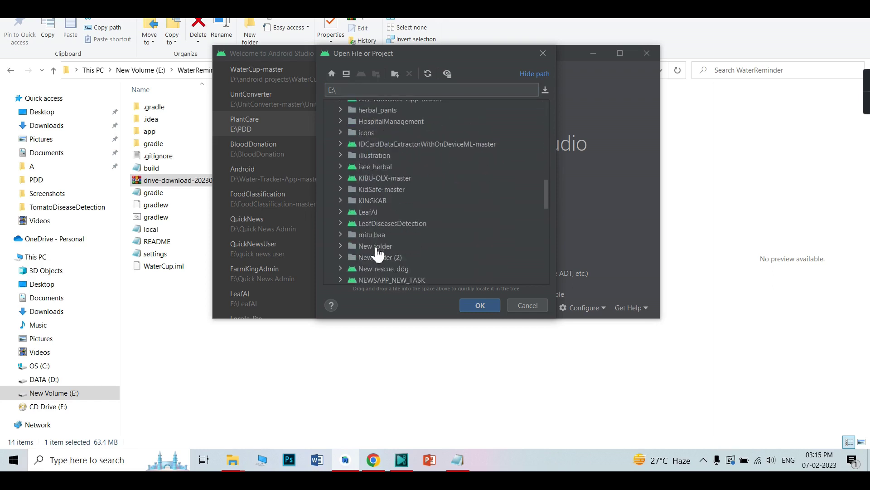
scroll(377, 254, down, 10)
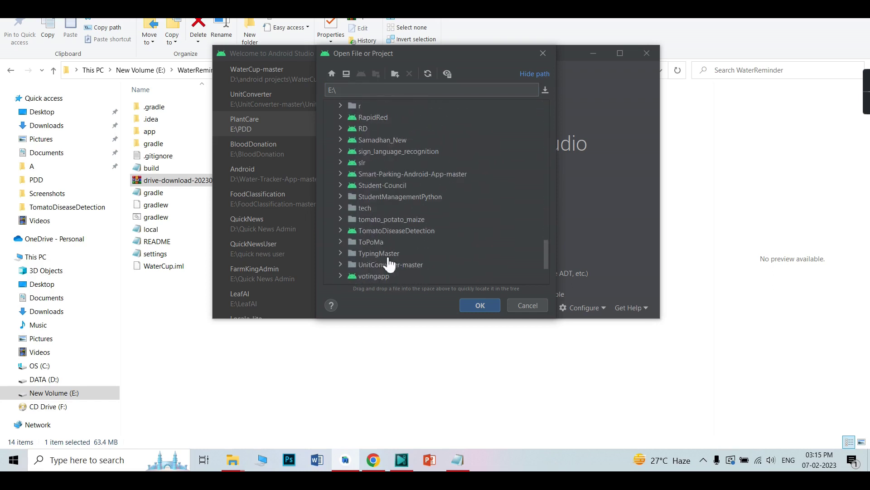
scroll(389, 263, down, 8)
click(376, 201)
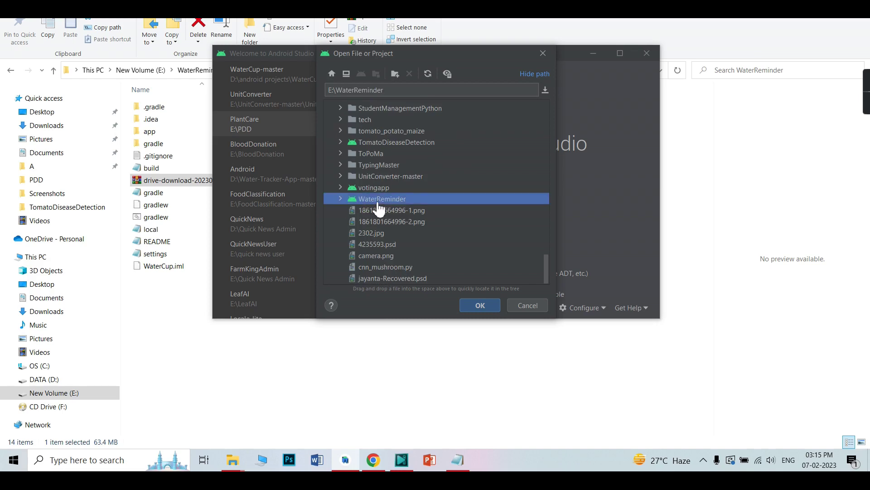
click(473, 307)
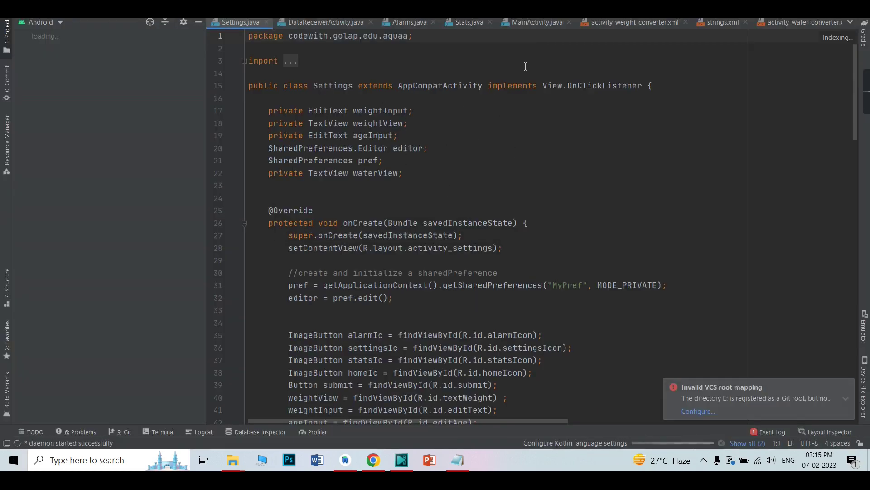
Close all open editor files and dismiss the Invalid VCS root mapping notification.
right_click(530, 25)
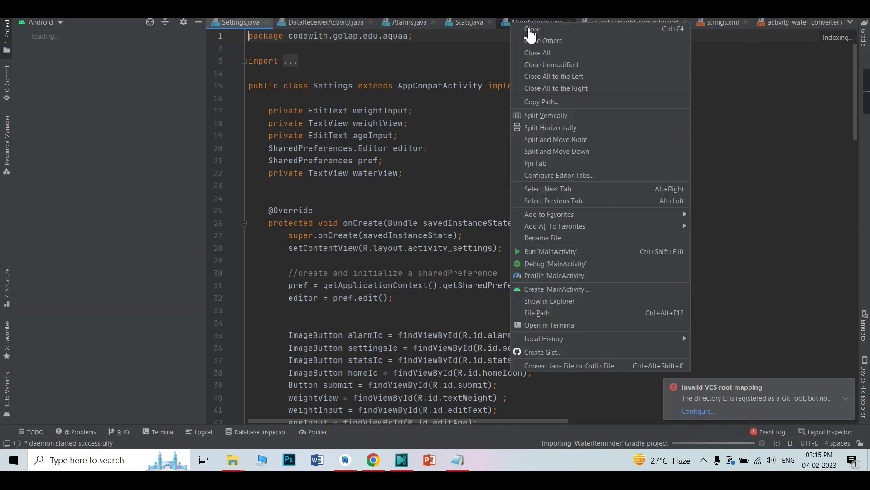
click(538, 53)
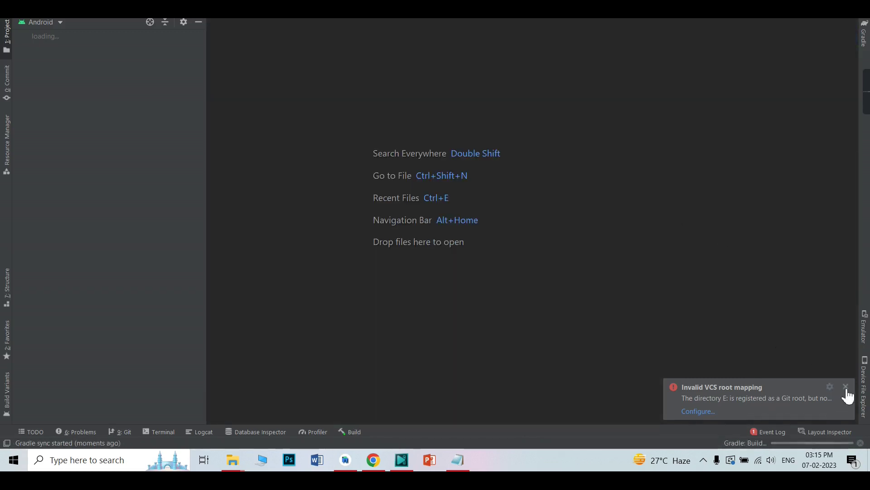
click(846, 387)
Switch to Notepad and add "It will take some time to build the gradle or download the dependencies. So wait untill it build successful.".
click(458, 459)
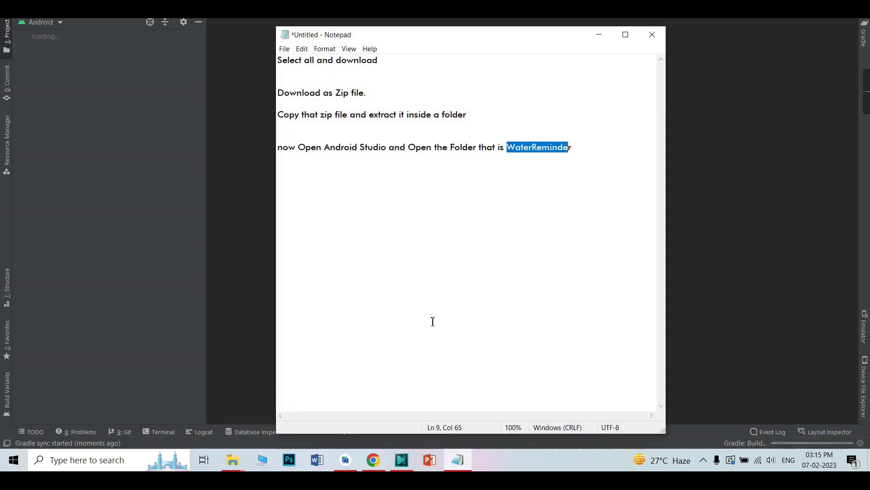
click(485, 186)
key(Return)
key(Return)
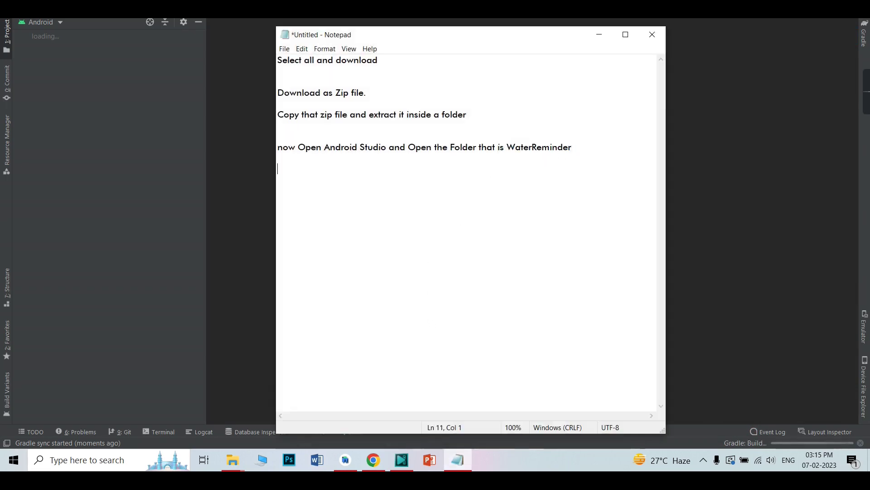
text(It wil)
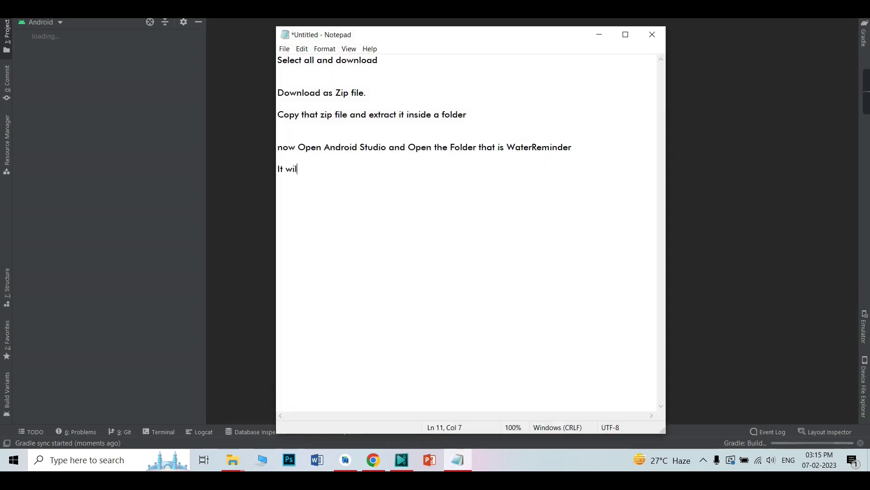
text(l take some time to build)
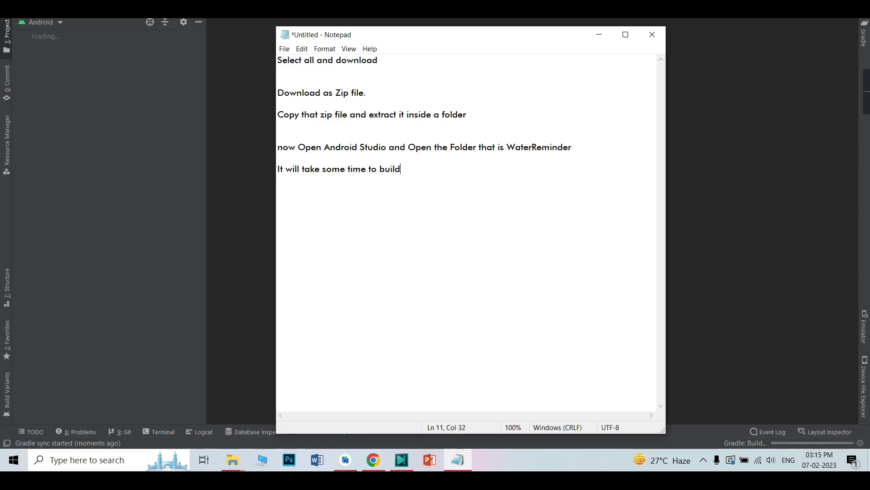
text( the gradle or dow)
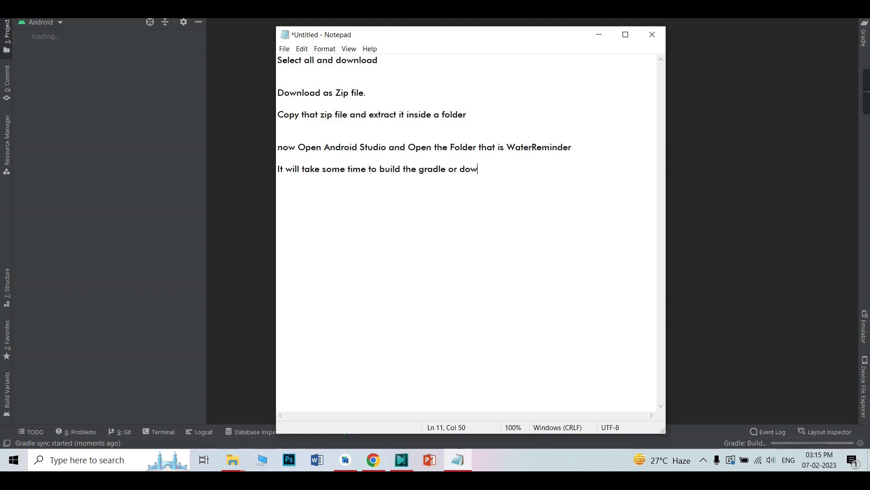
text(nload the dependenci)
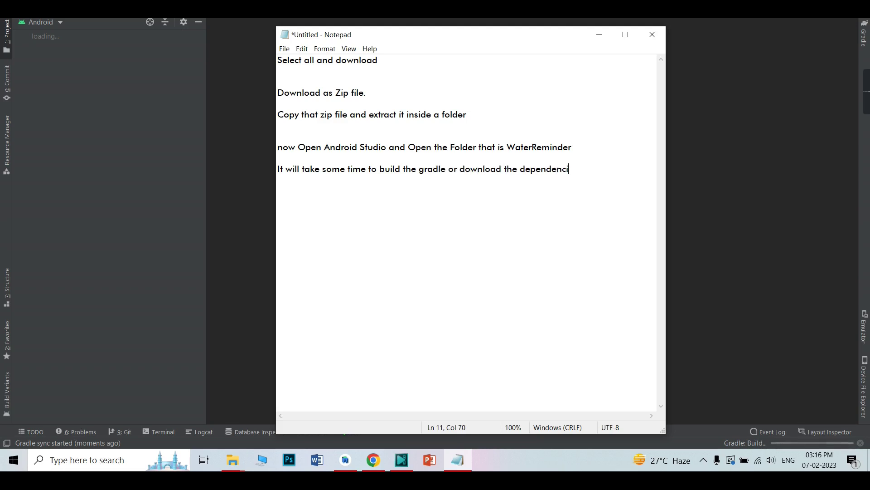
text(es. So wait untill)
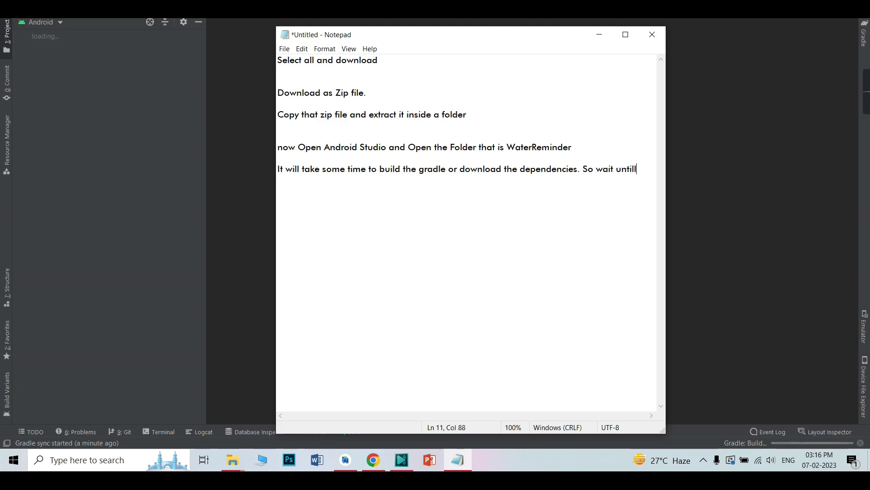
text( it build successful.)
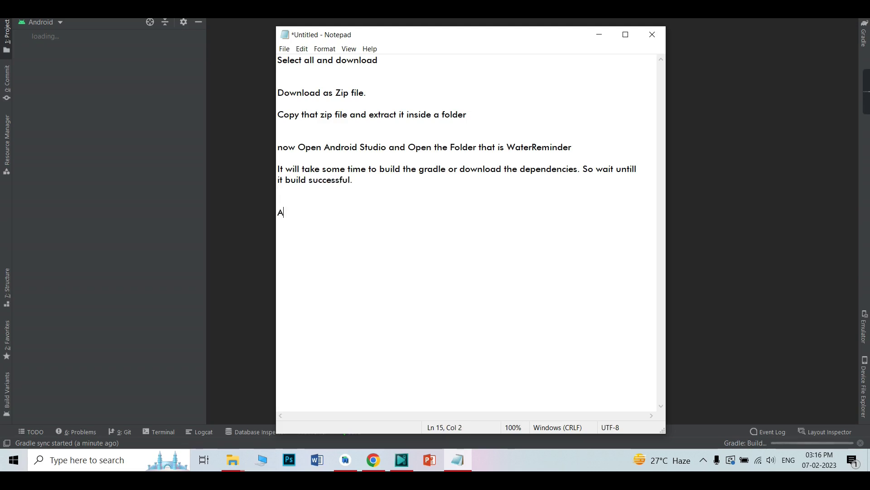
Add "After that connect your phone and install the apk" as a separate line in the notes and minimize Notepad.
text(fter that connect your pho)
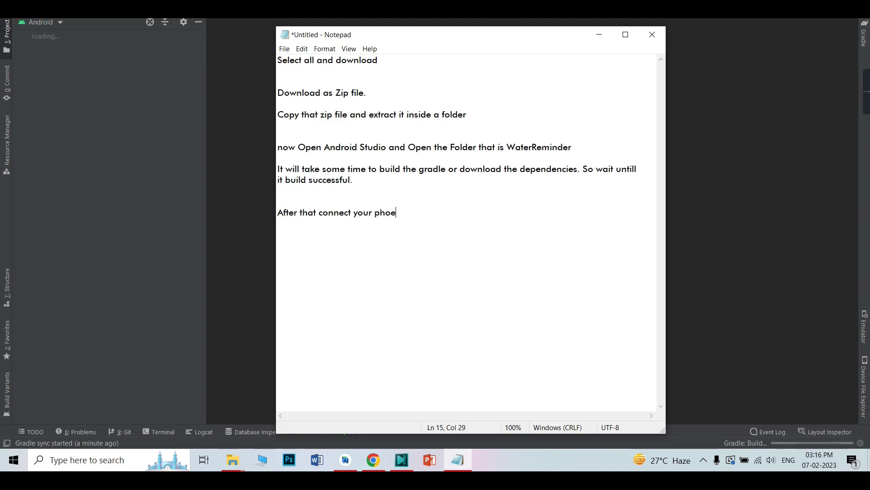
text(ne and)
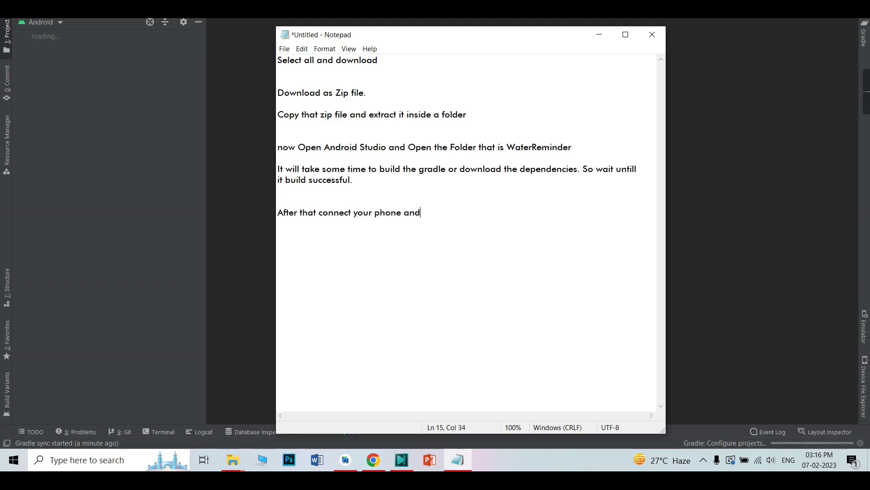
text( install the apk)
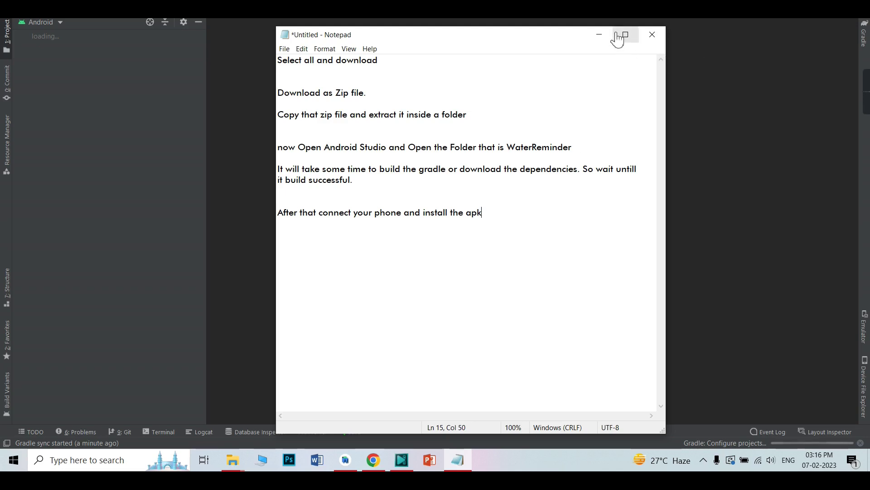
click(602, 35)
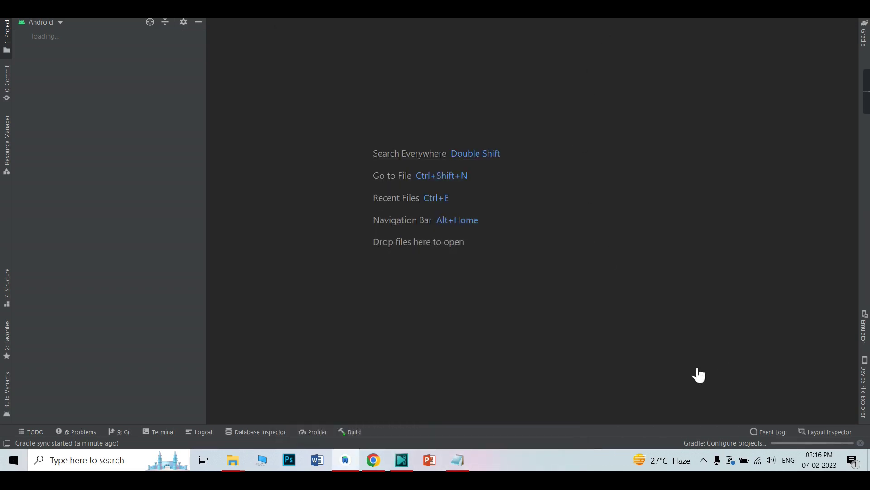